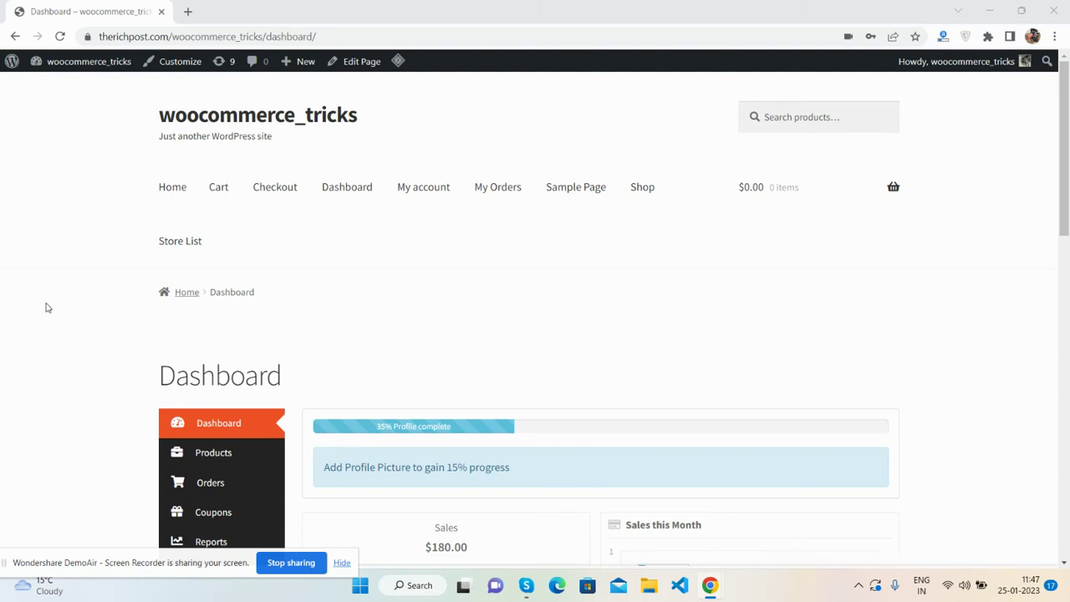
Open the coupons list of the vendor dashboard
scroll(48, 308, down, 1)
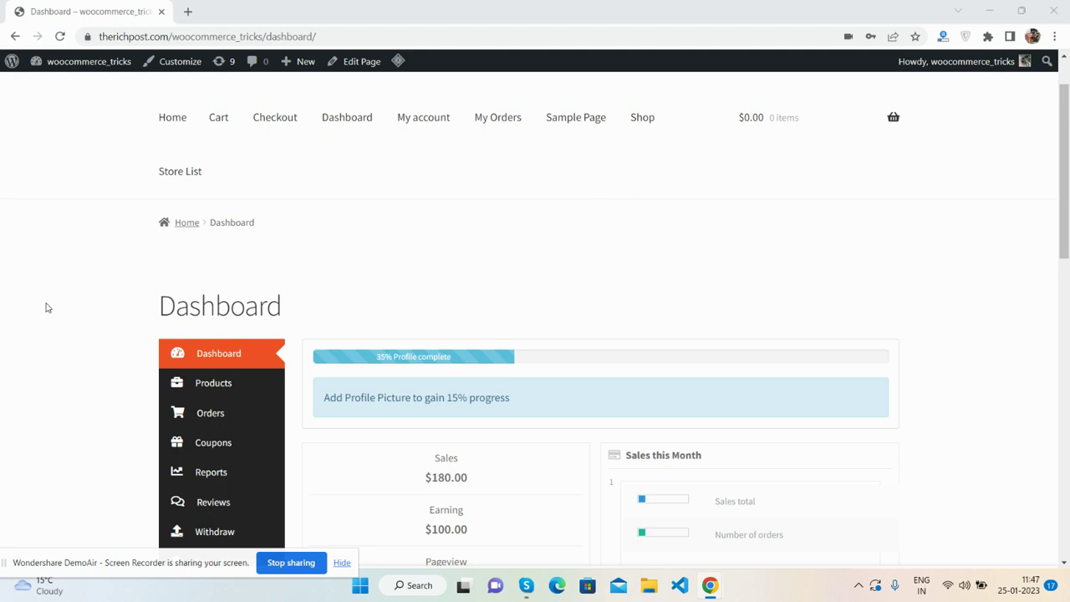
scroll(47, 307, up, 1)
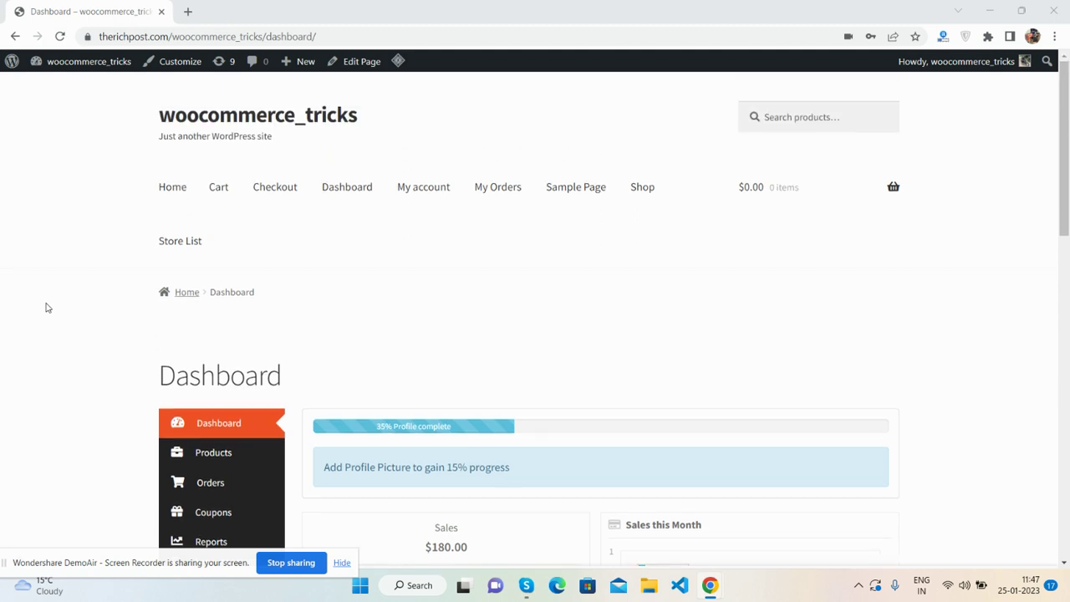
scroll(48, 307, down, 3)
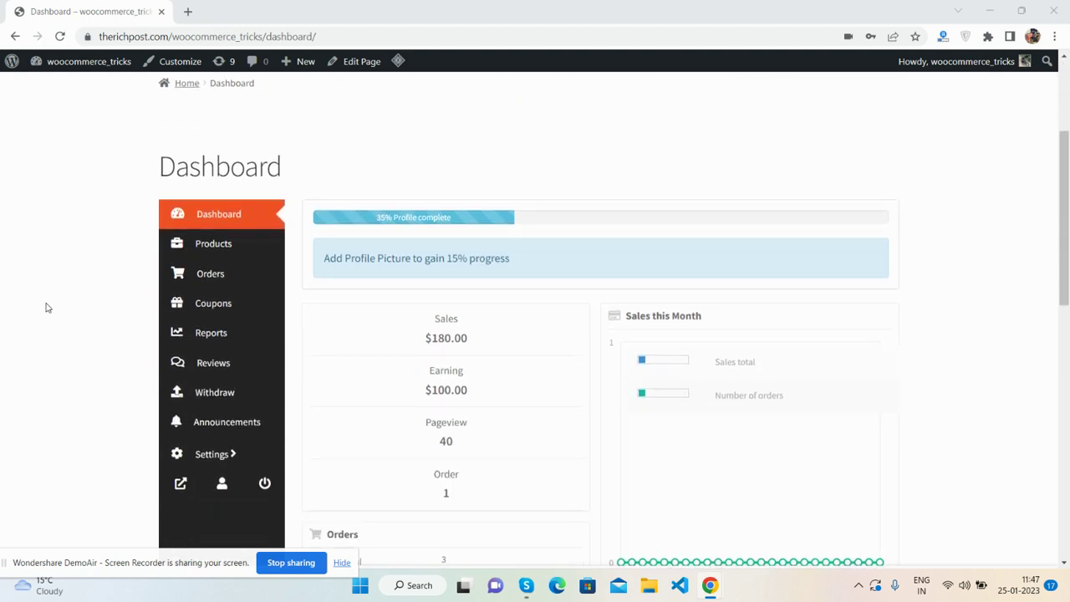
scroll(48, 308, down, 1)
scroll(48, 308, up, 1)
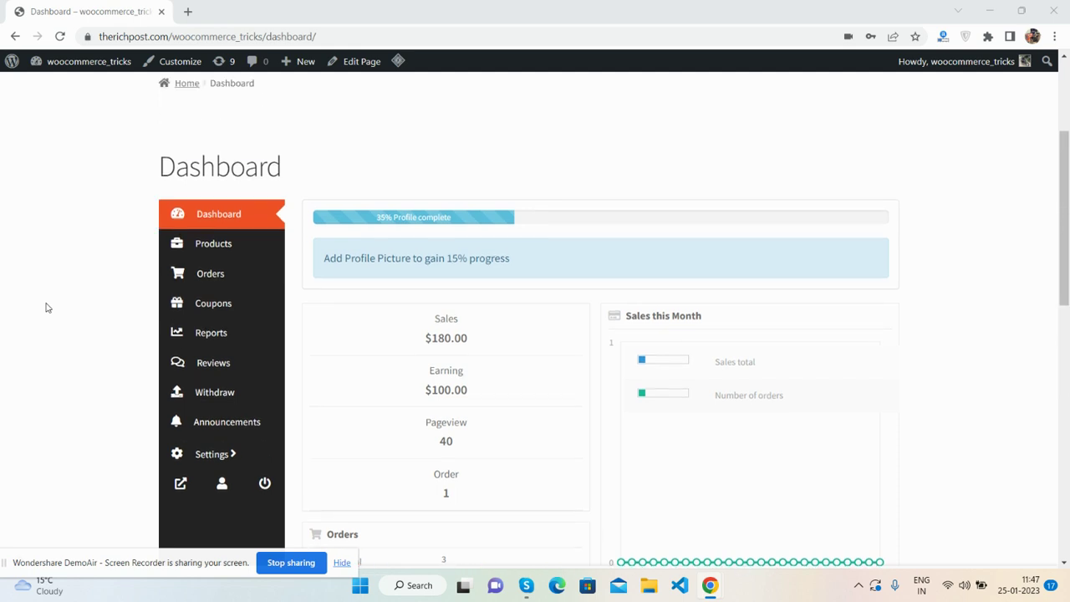
click(221, 309)
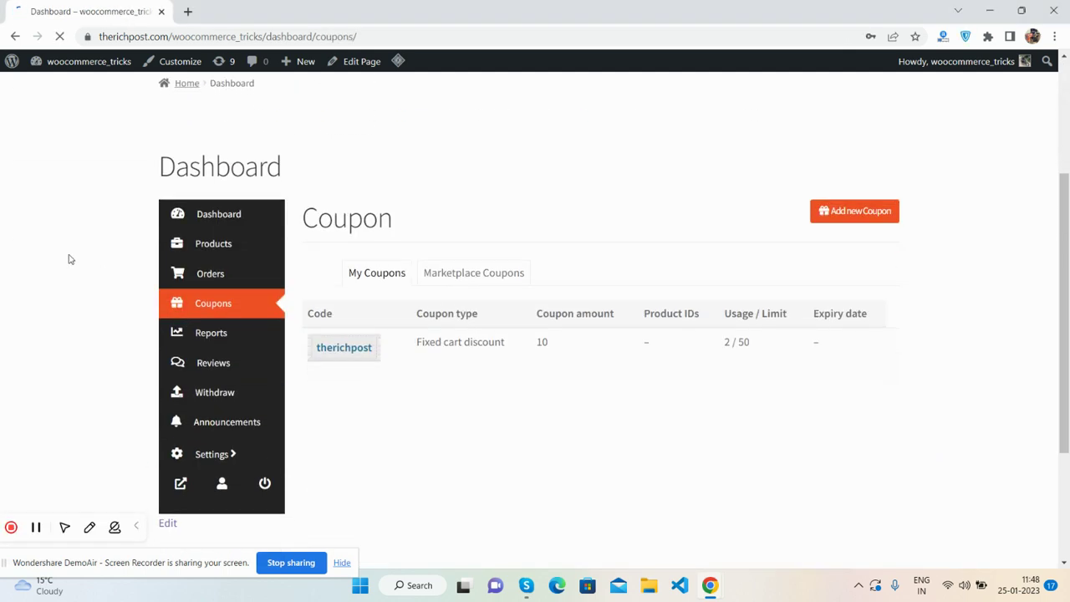
Start a new coupon and collapse the advertisement covering the form
scroll(70, 259, down, 1)
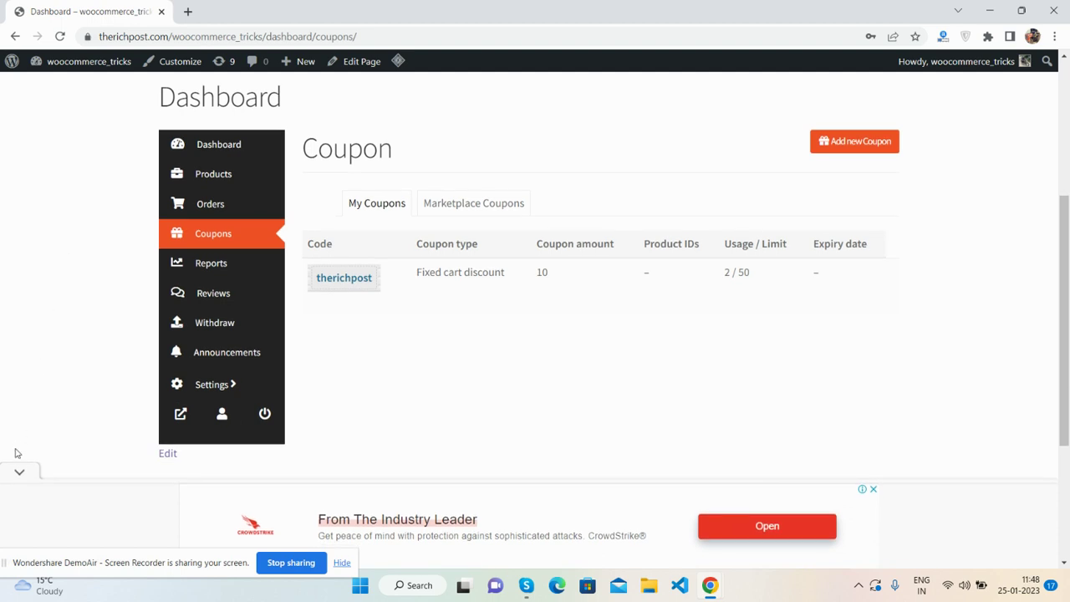
mouse_move(370, 312)
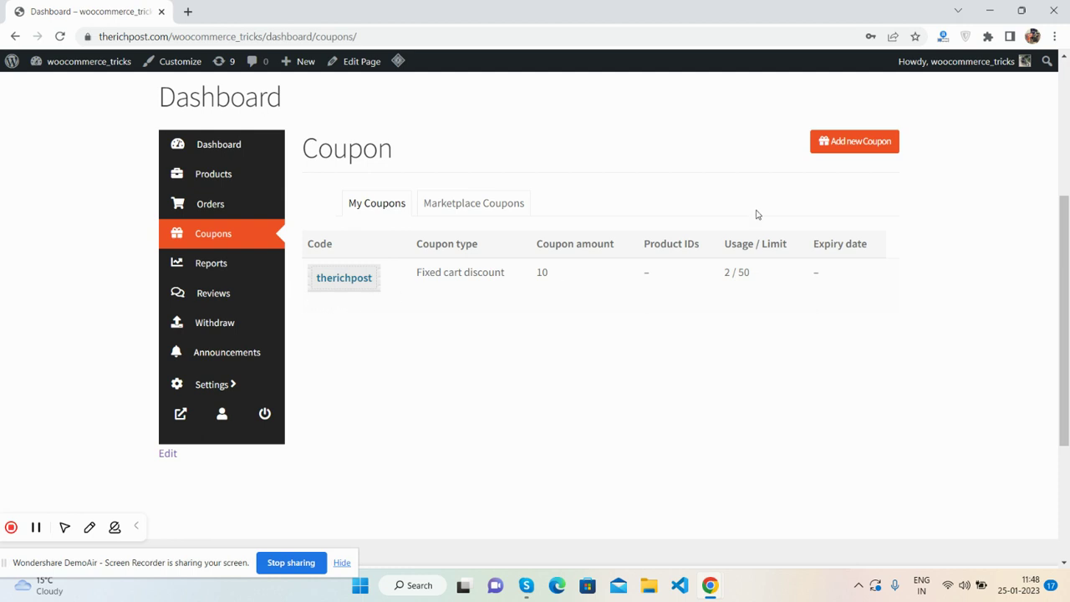
click(850, 144)
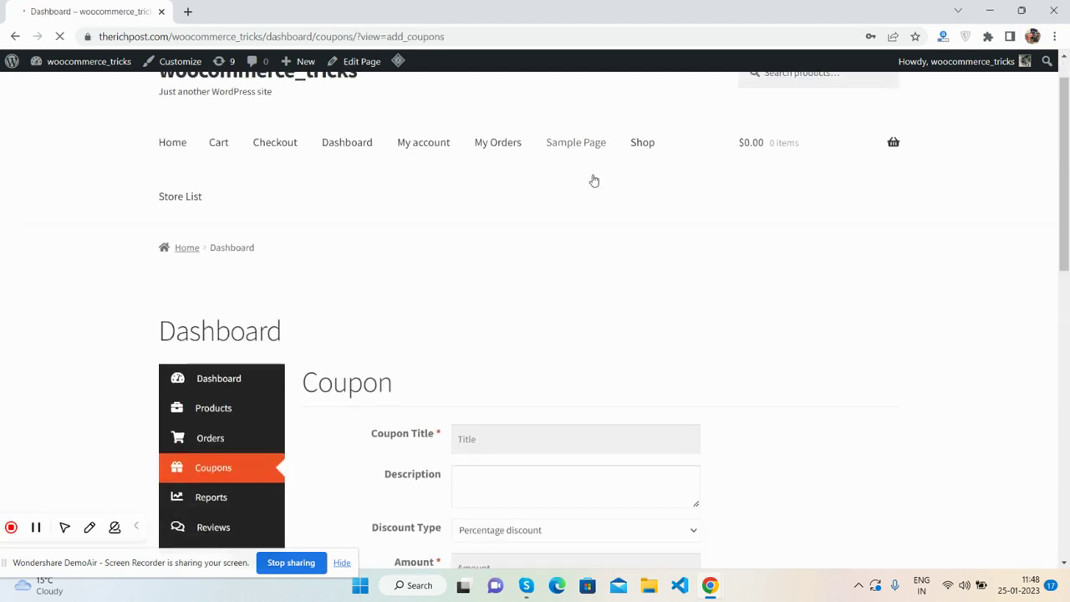
scroll(593, 178, down, 2)
scroll(593, 179, down, 1)
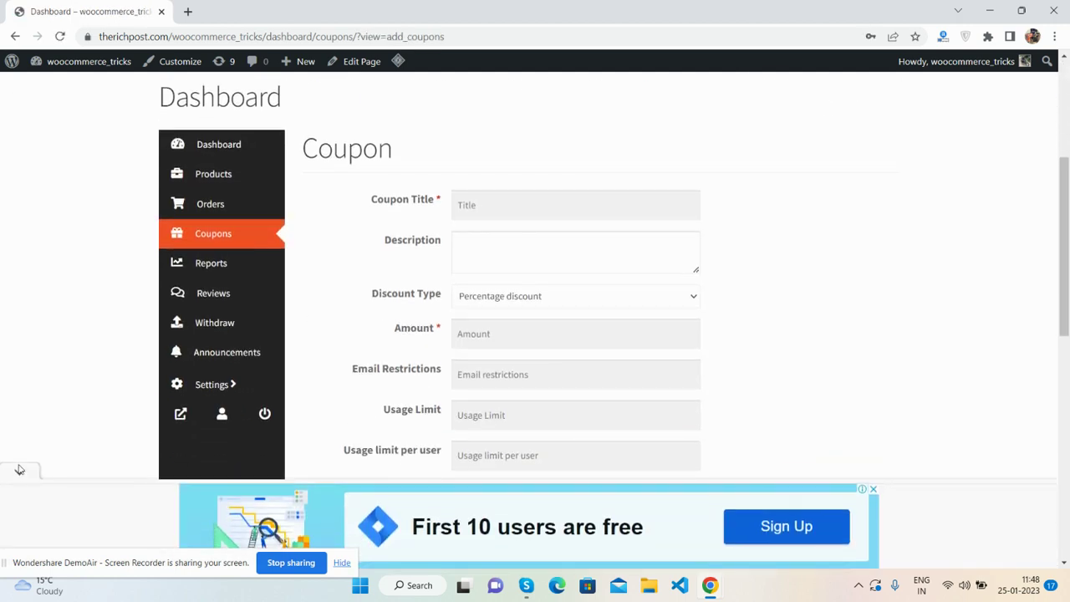
click(21, 475)
Enter "Rich Coupon" as the coupon title and copy the same text into the description
click(484, 206)
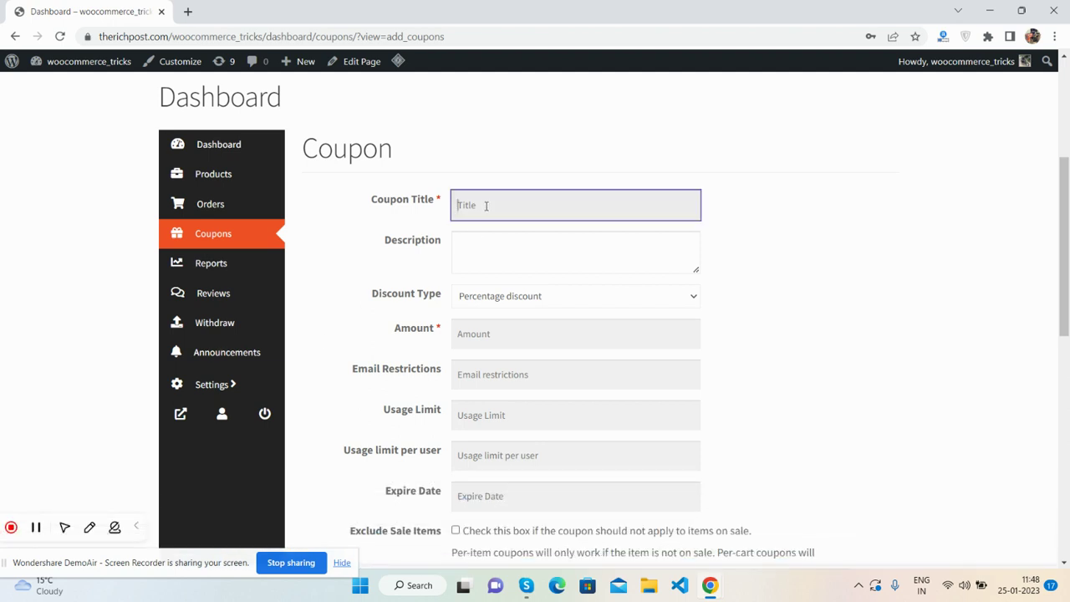
text(Rich Coupon)
key(ctrl+a)
key(ctrl+c)
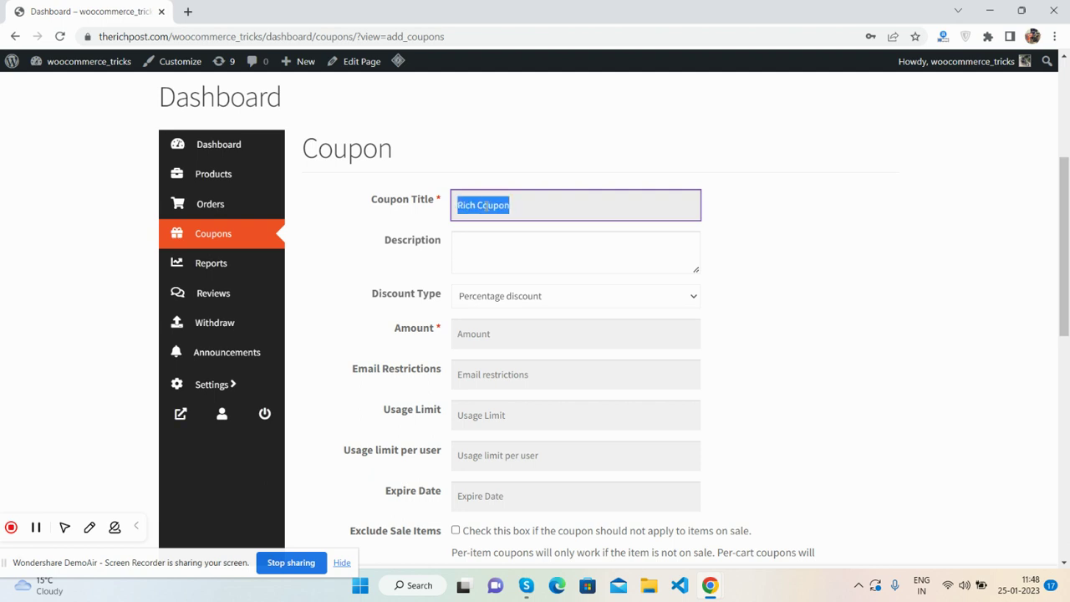
click(490, 249)
key(ctrl+v)
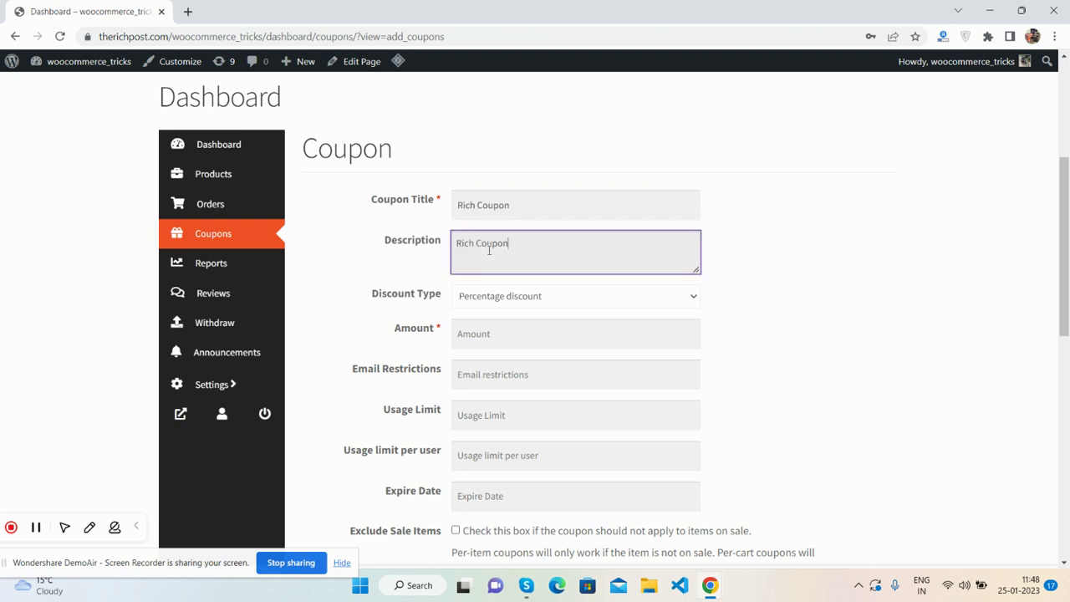
Set the discount type to Fixed product discount with an amount of 10
click(489, 299)
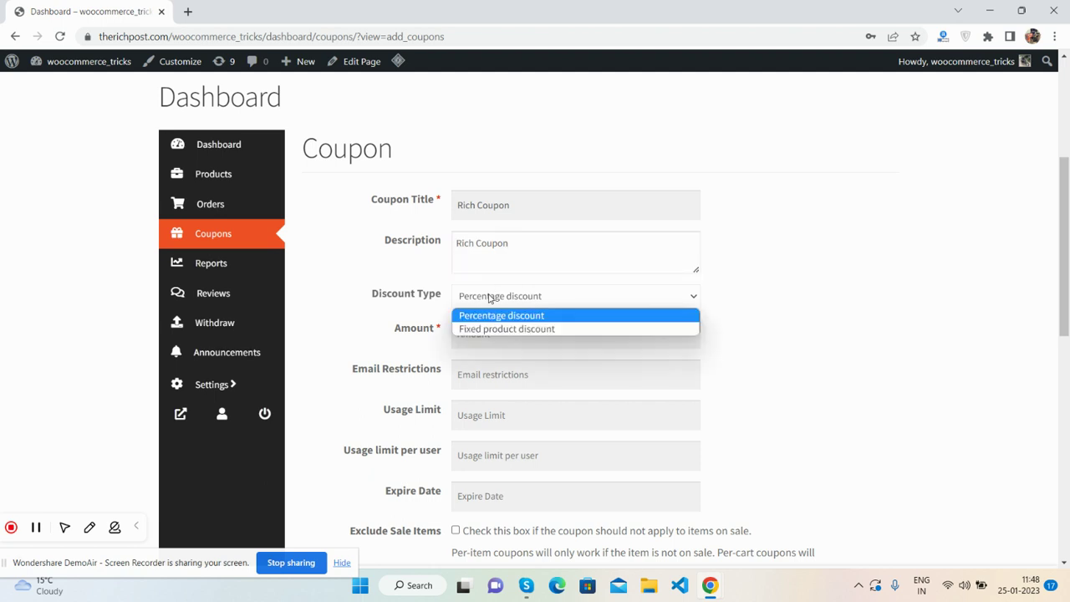
click(500, 327)
click(502, 330)
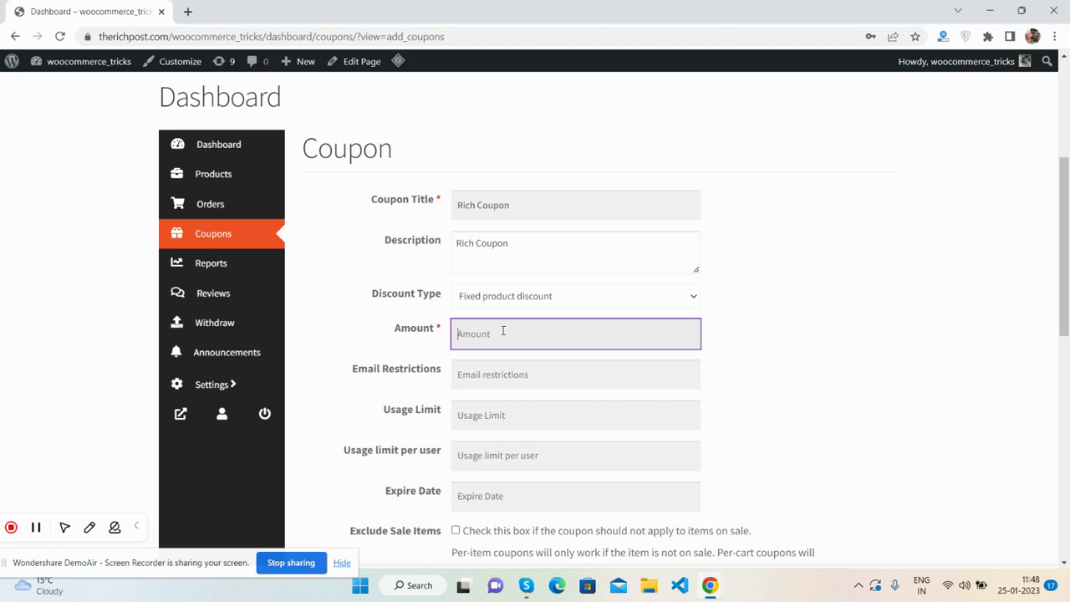
text(10)
Set the coupon's usage limit to 10 and its usage limit per user to 1
scroll(502, 331, down, 1)
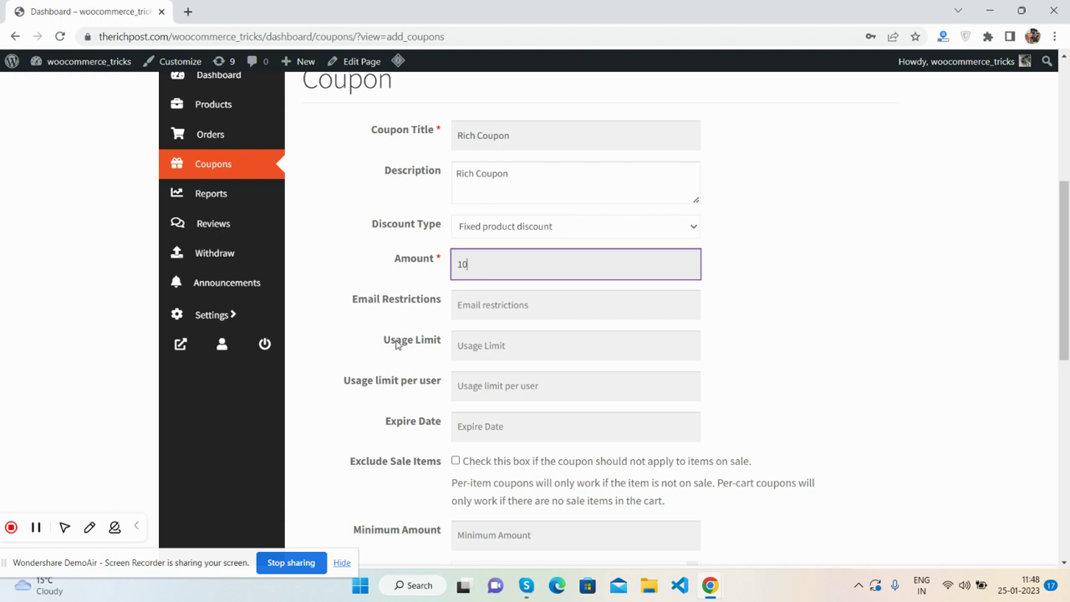
click(497, 346)
text(10)
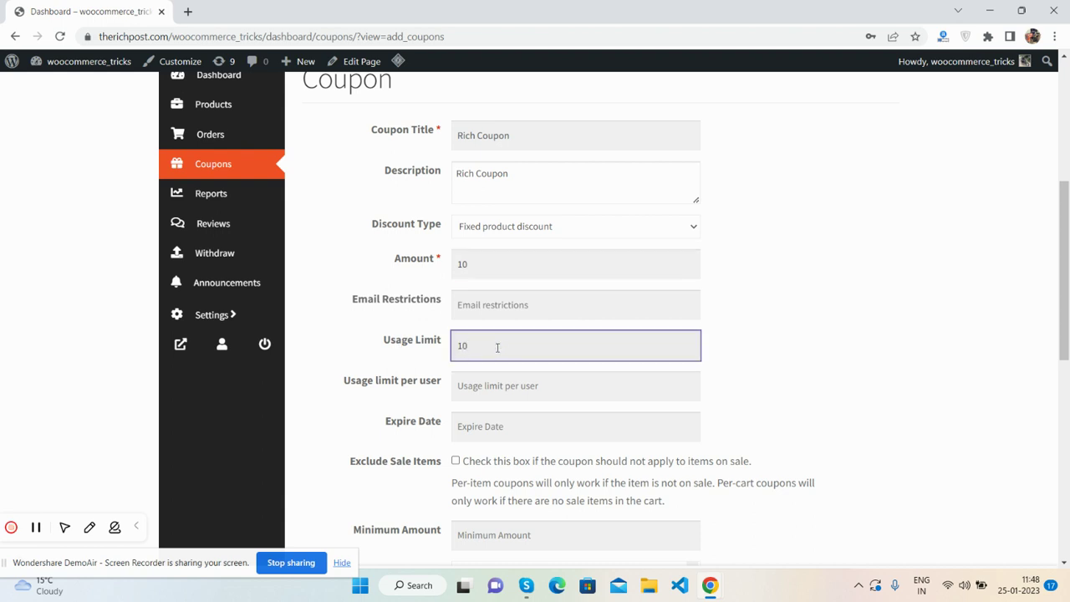
scroll(496, 345, down, 1)
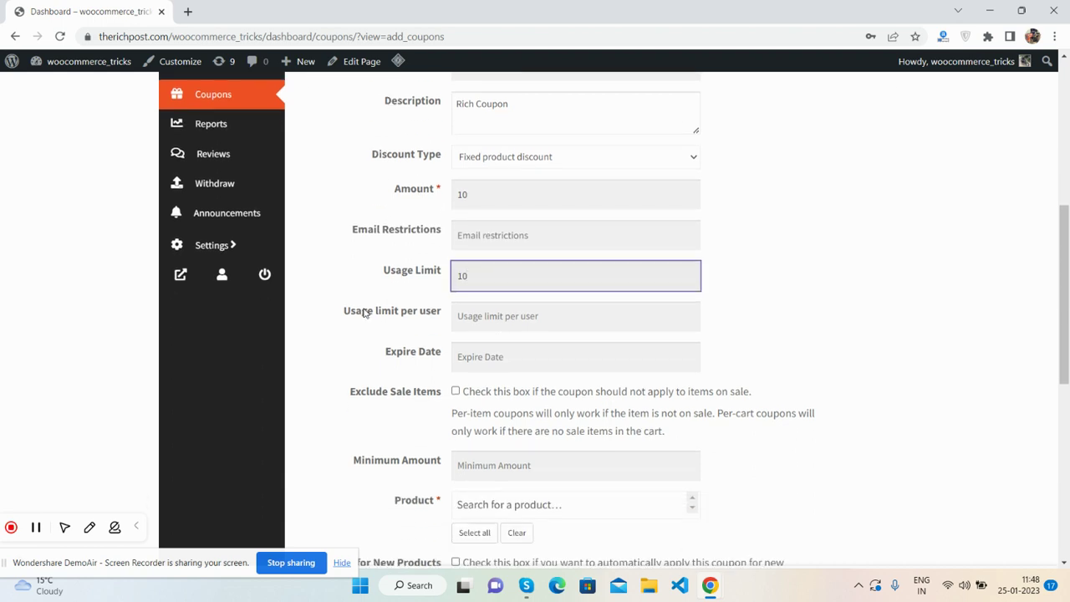
click(496, 323)
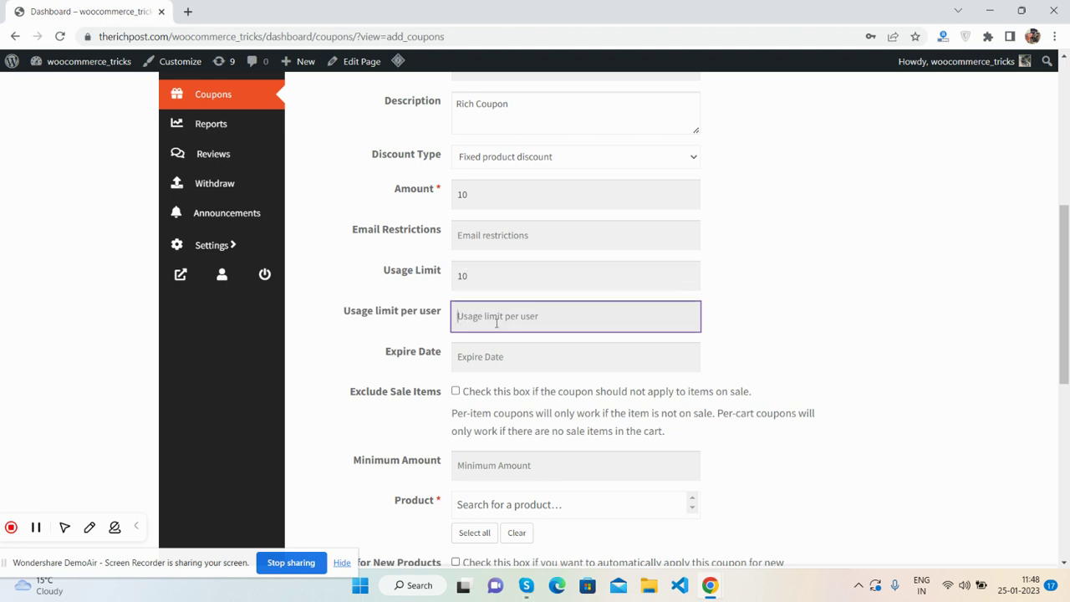
text(1)
Set the coupon's expiry date to 2023-01-26
scroll(496, 323, down, 1)
click(498, 284)
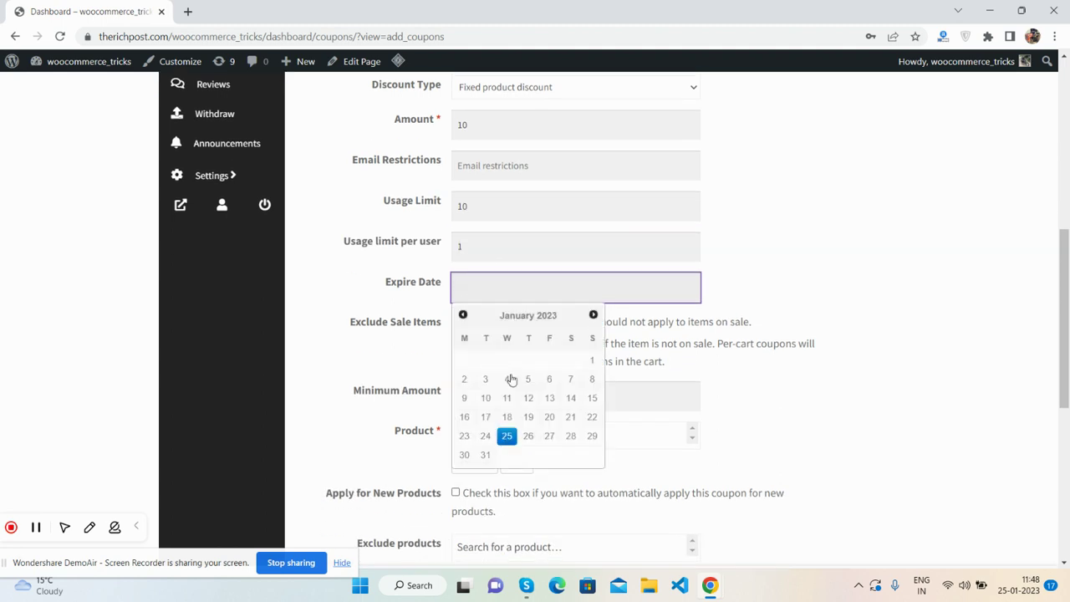
click(528, 435)
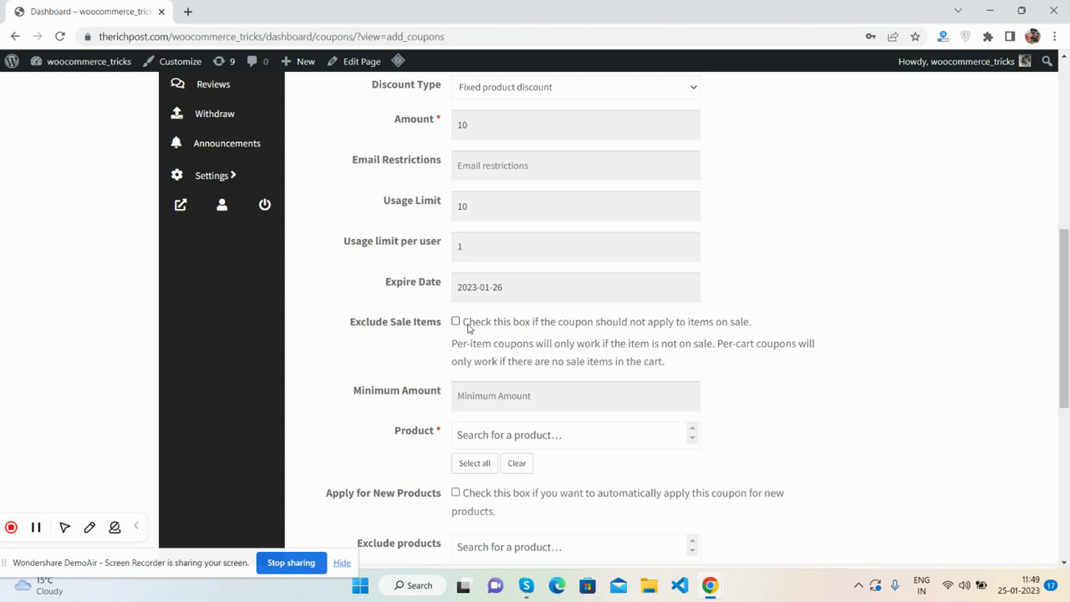
Set the coupon's minimum amount to 100
scroll(468, 328, down, 1)
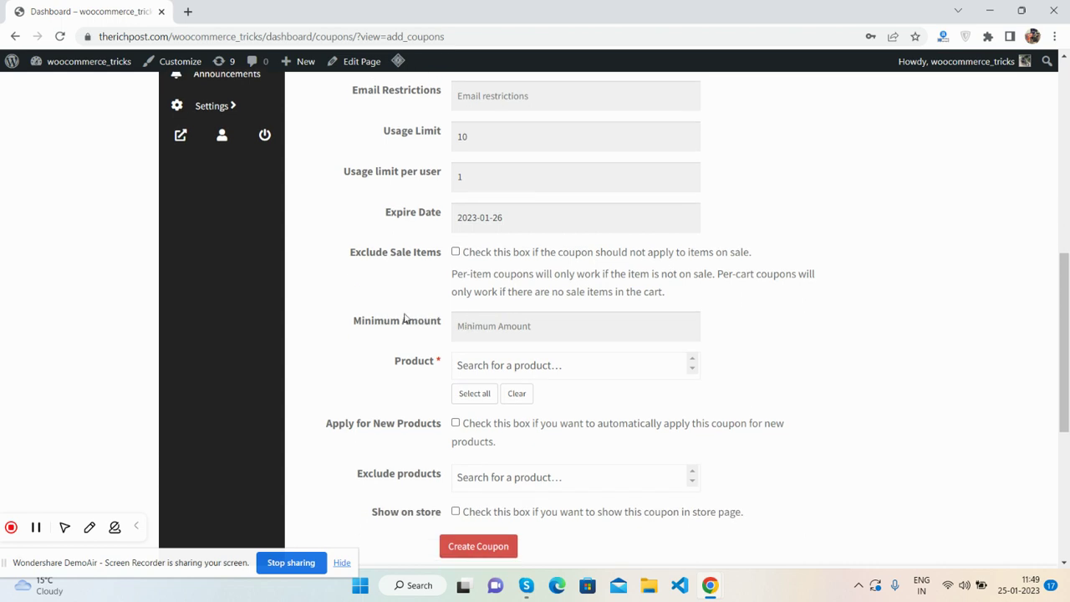
click(481, 325)
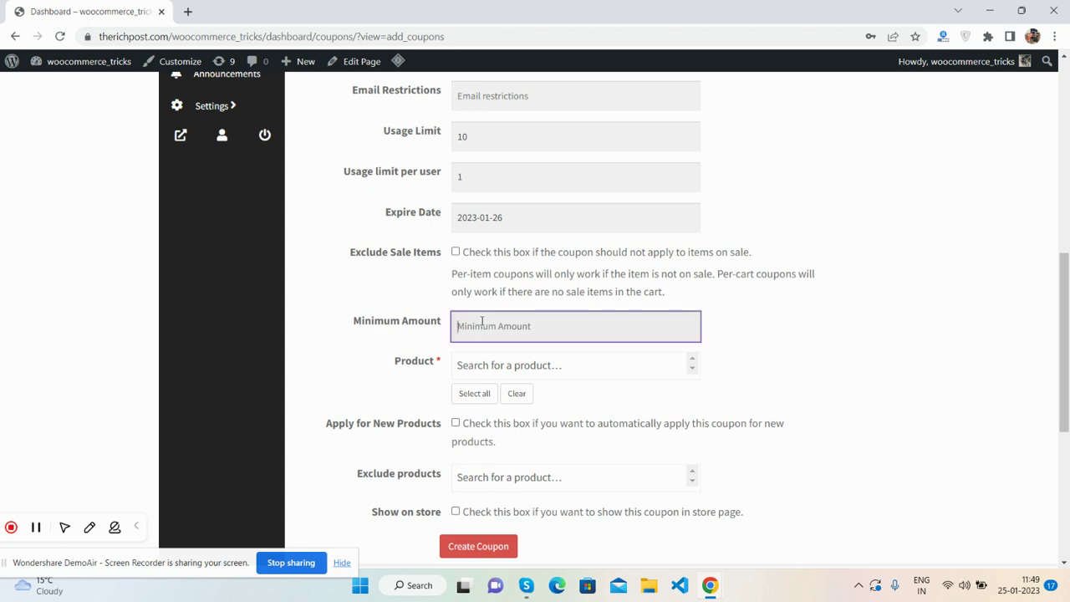
text(100)
scroll(616, 326, up, 2)
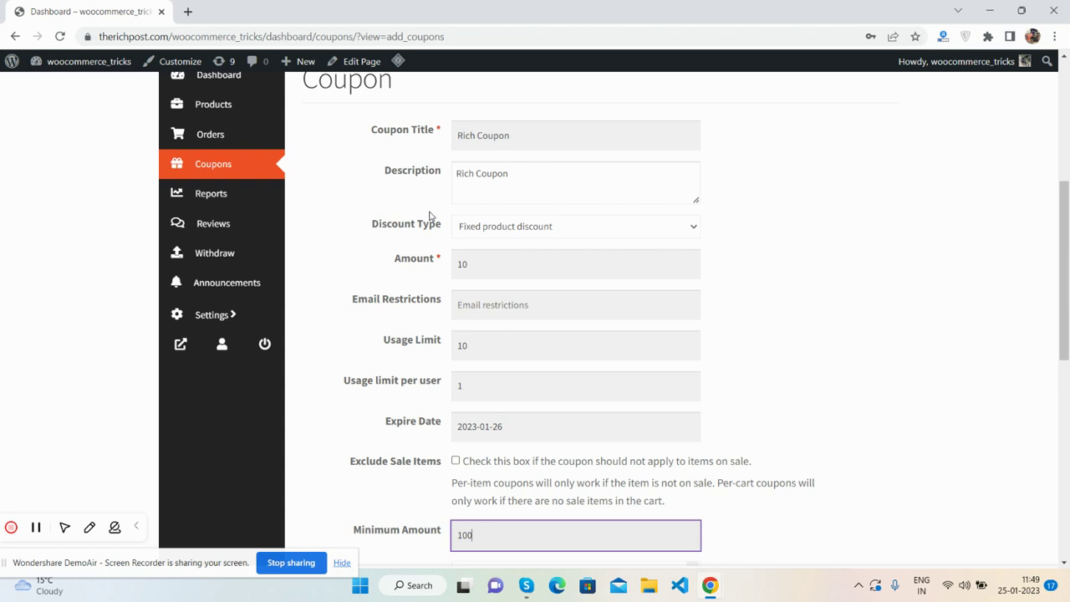
scroll(429, 221, down, 3)
double_click(474, 248)
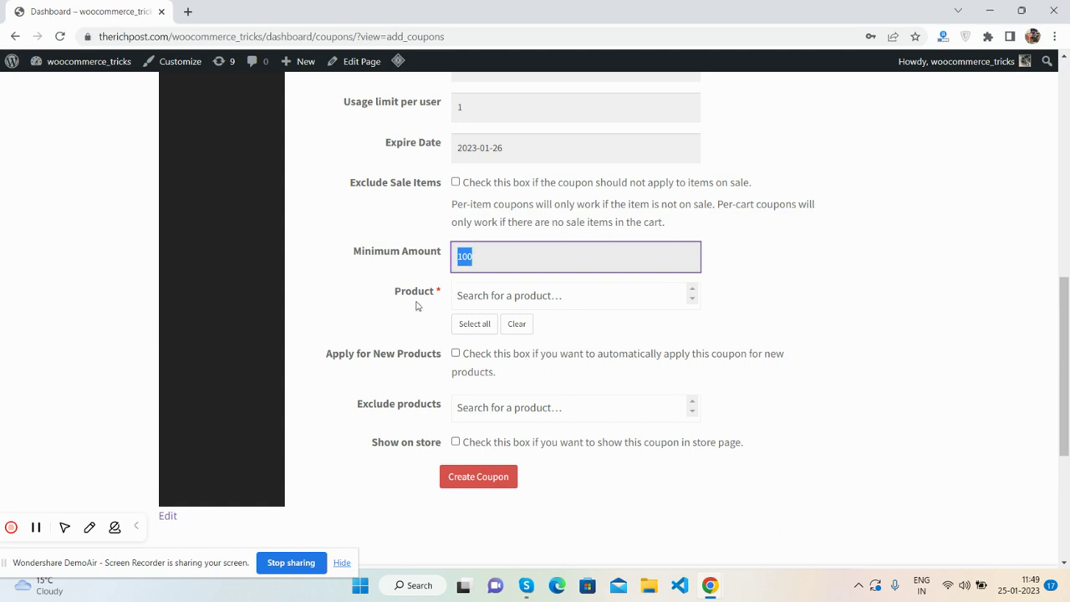
Search for Demo Product 1 (#522) and make it the only product the coupon applies to
click(502, 296)
click(371, 313)
scroll(371, 314, down, 1)
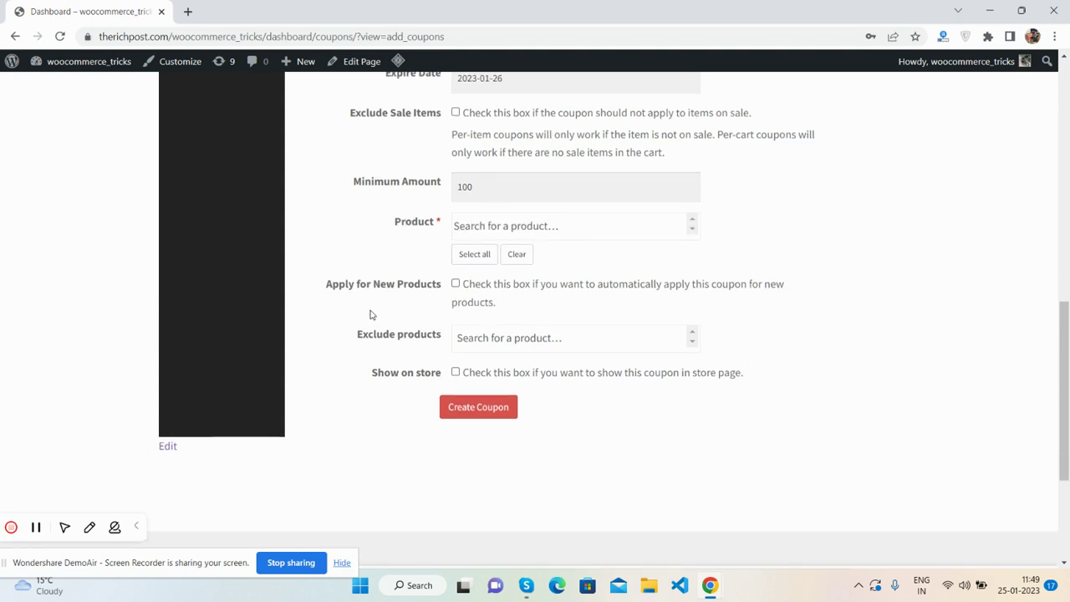
click(490, 233)
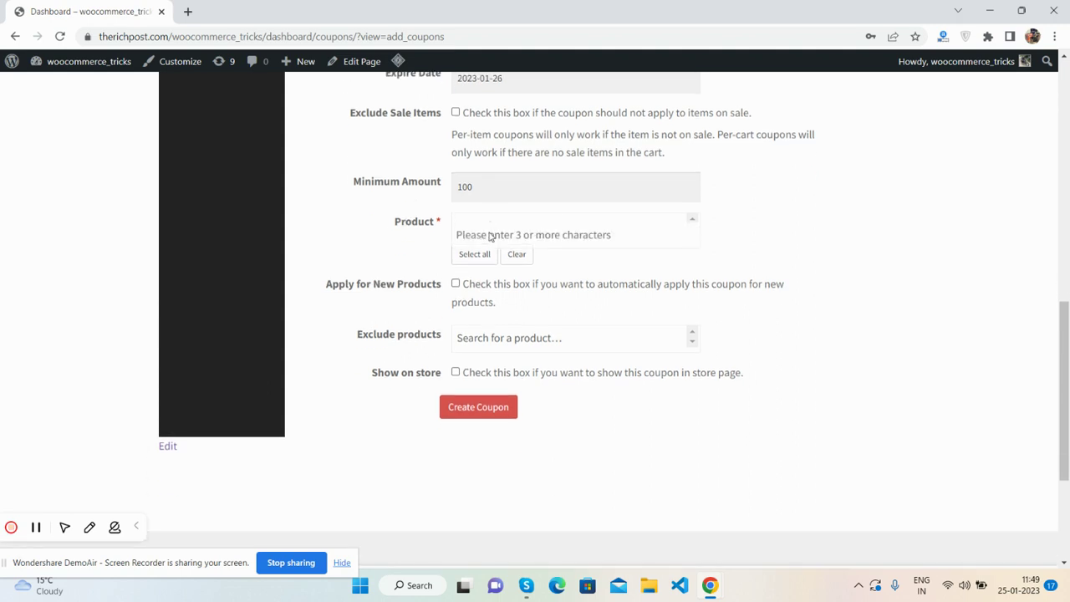
click(482, 218)
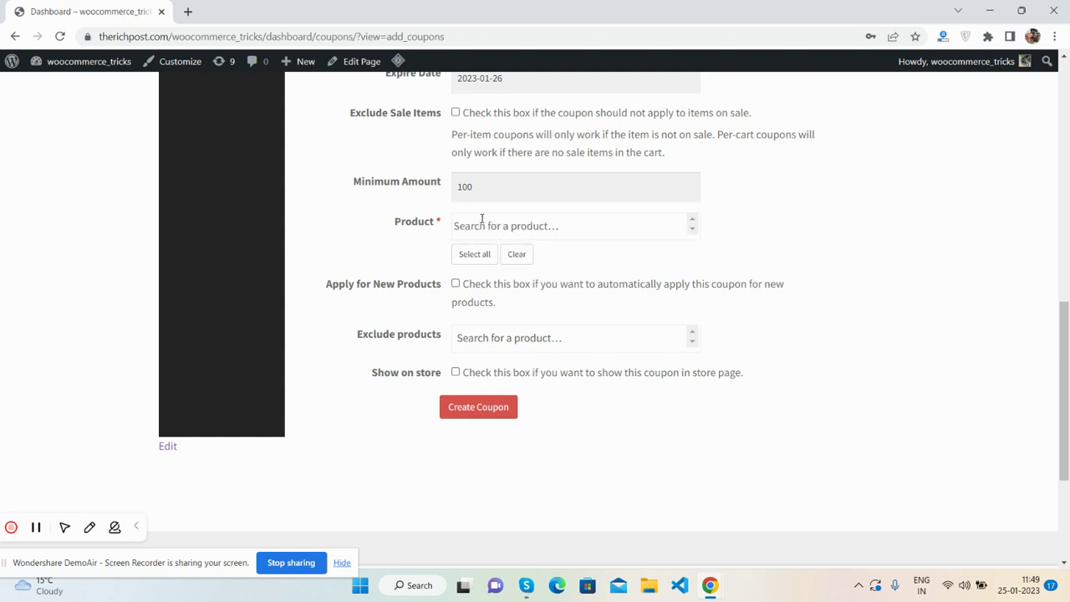
click(481, 219)
text(hoo)
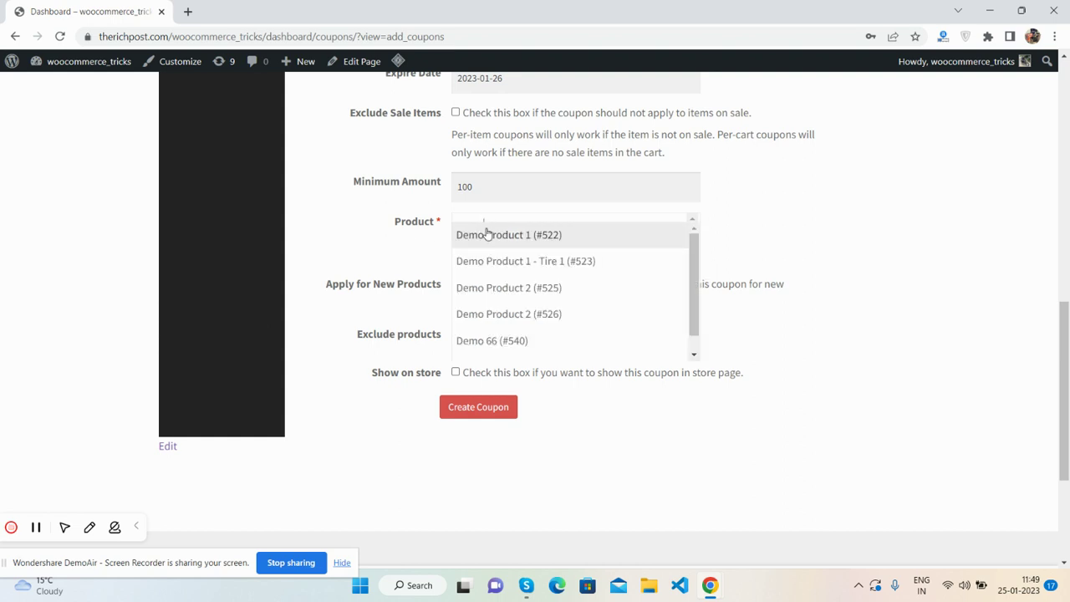
click(487, 233)
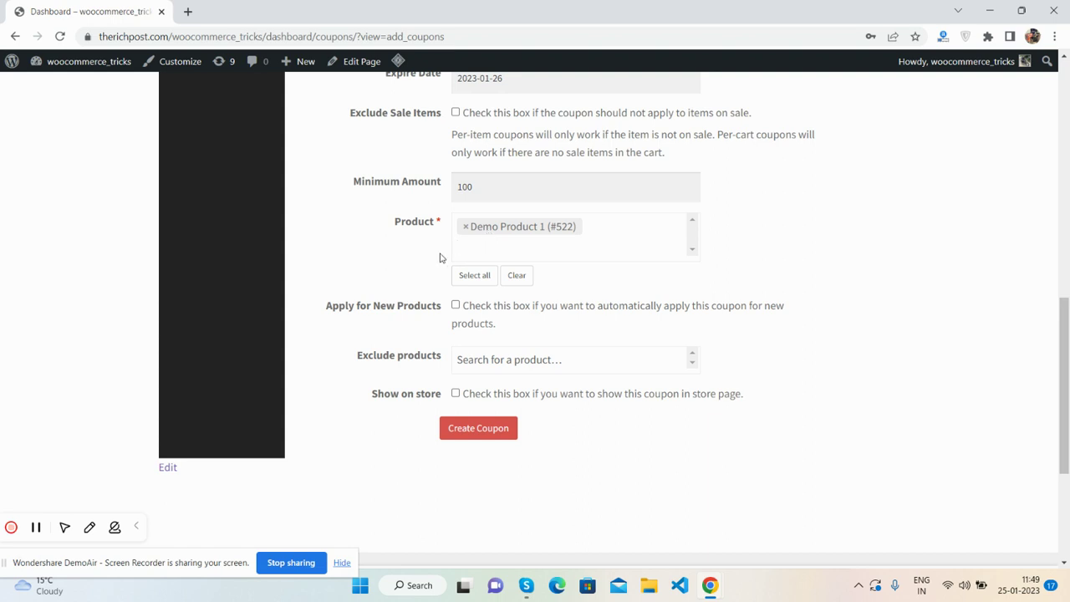
click(471, 278)
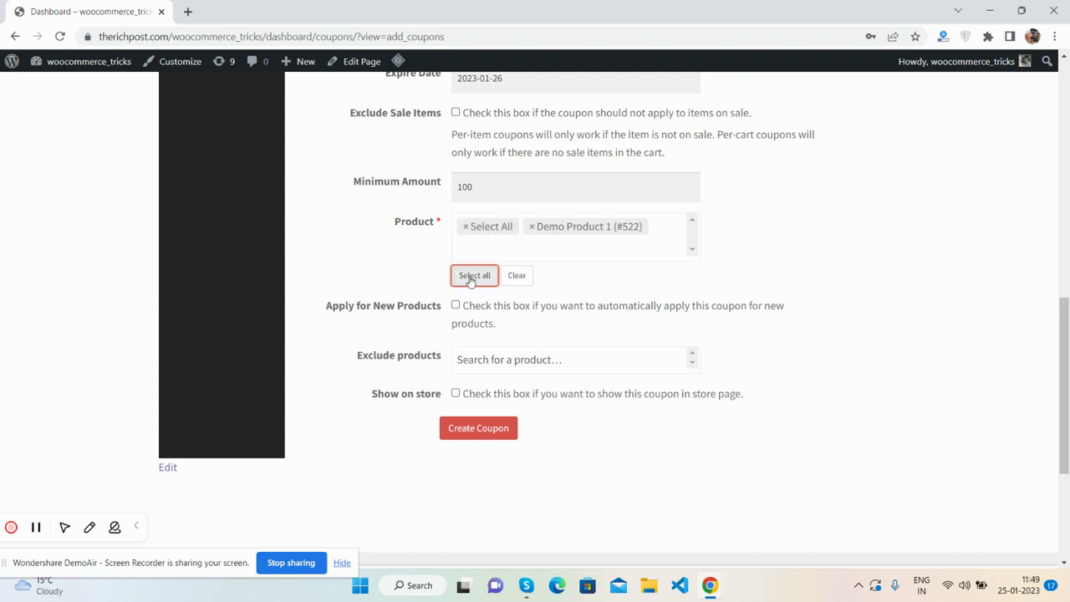
click(465, 227)
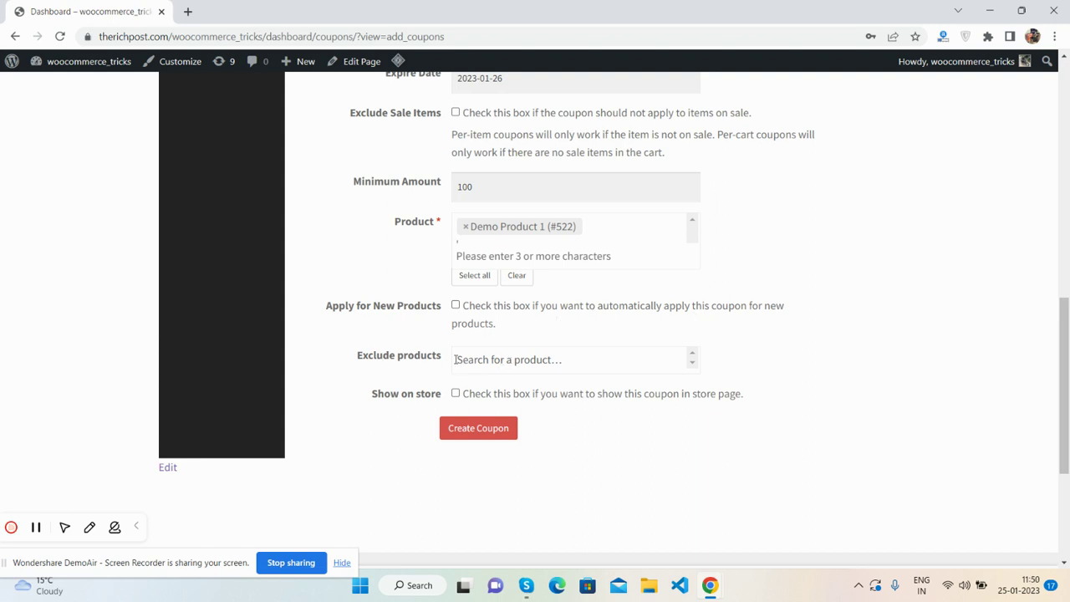
Enable showing the coupon on the store page, leave the excluded products empty, and create the coupon
click(553, 358)
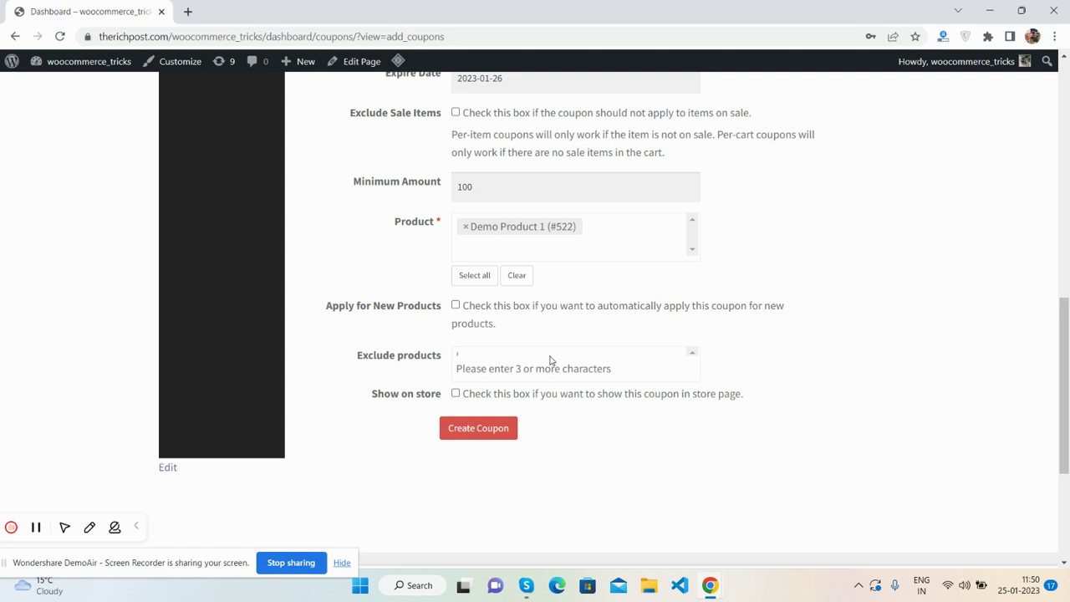
click(769, 342)
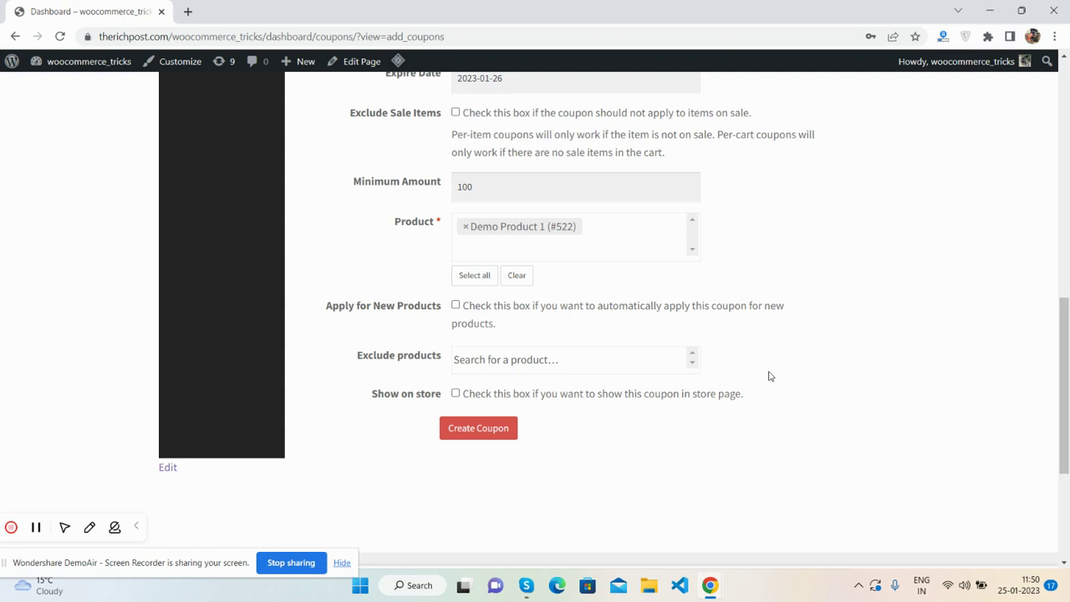
click(456, 395)
click(466, 432)
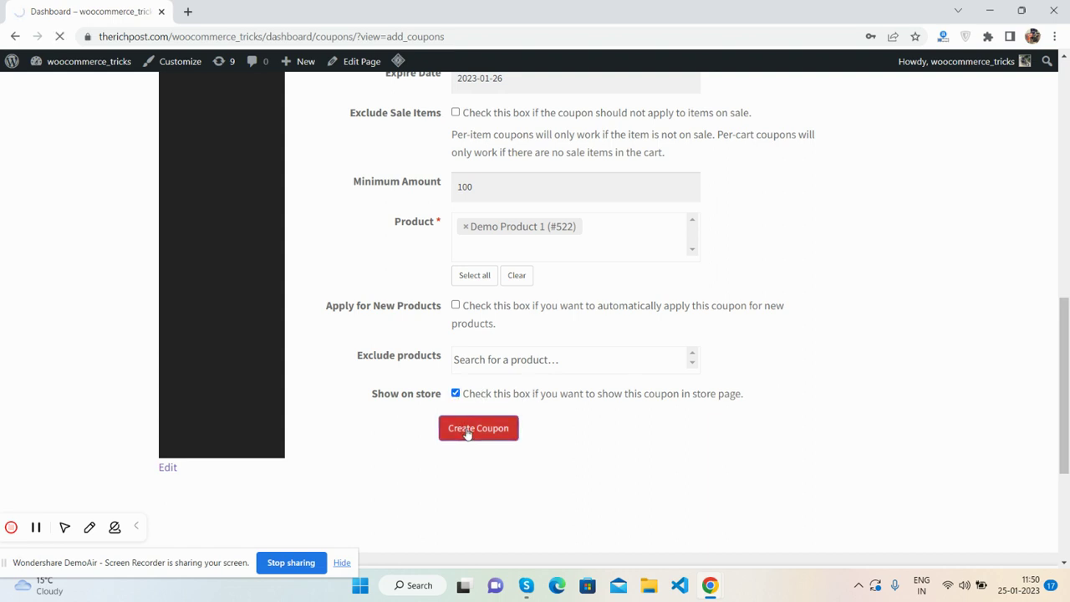
Check the expiry date of the new rich coupon in the coupons list
scroll(465, 432, down, 3)
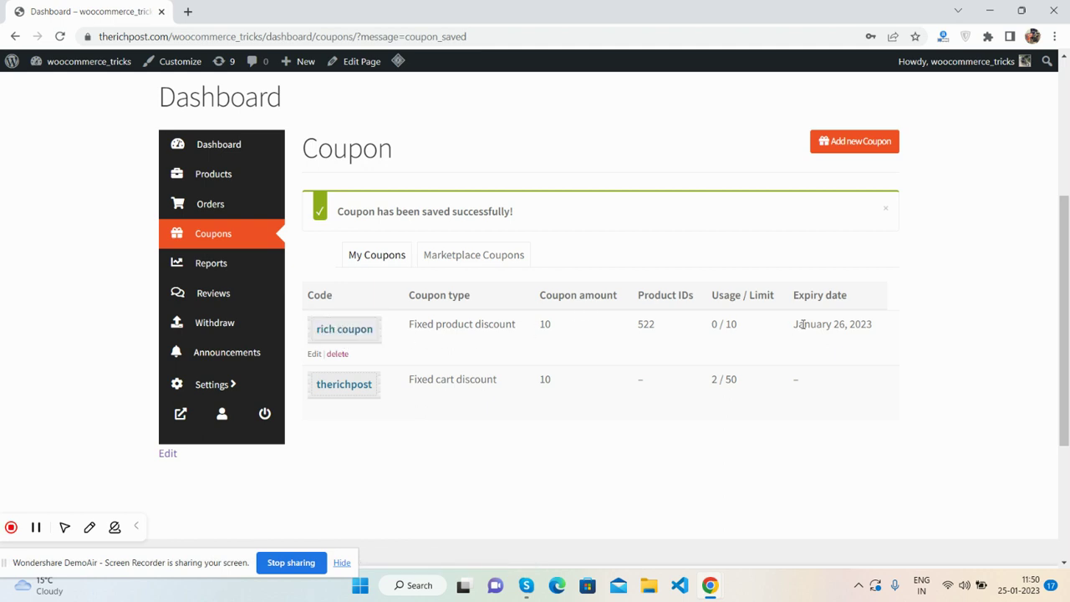
drag(797, 326, 876, 331)
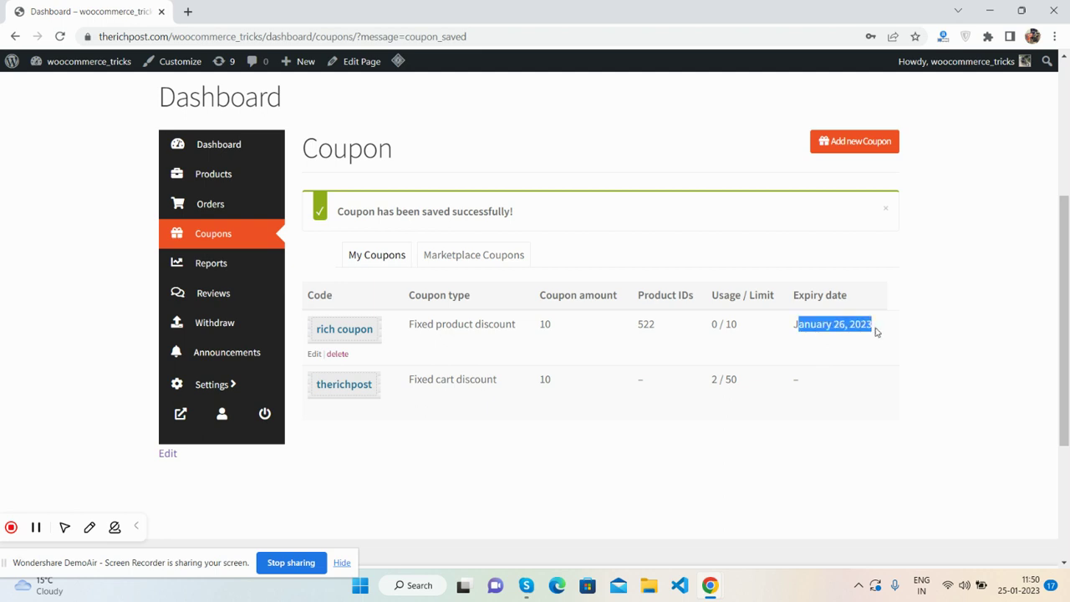